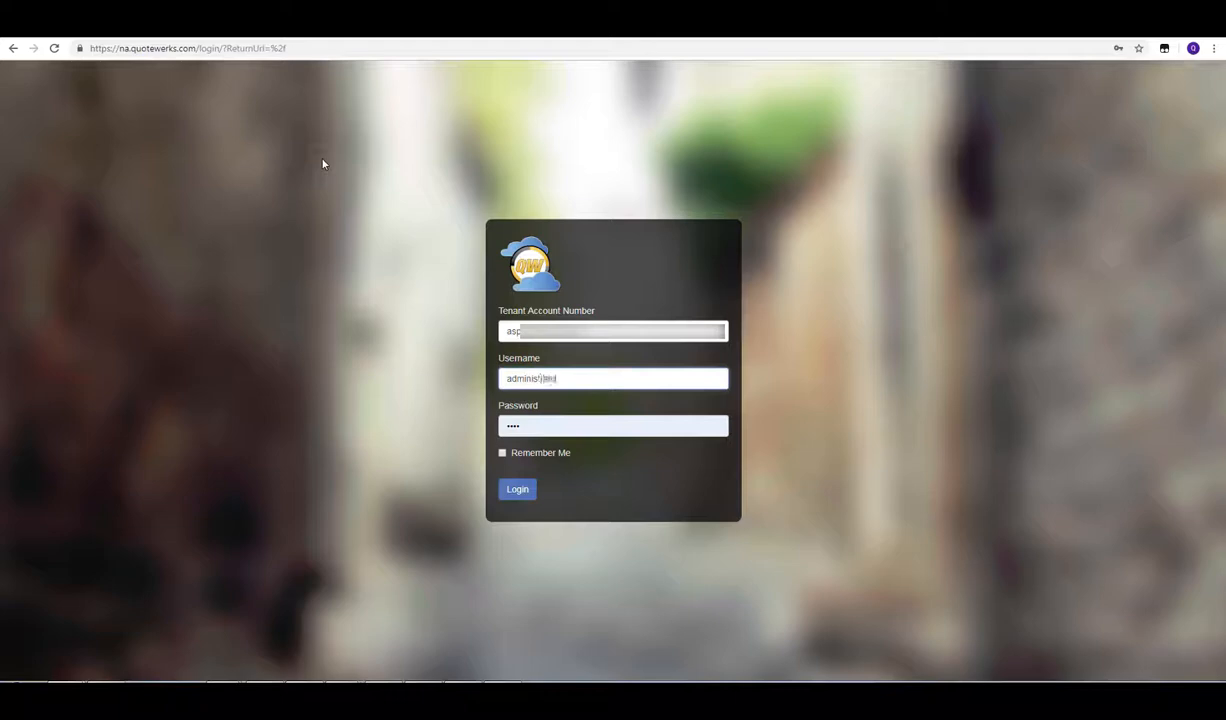
# Enter the administrator account's password and log in to the tenant.
pyautogui.write('••••')
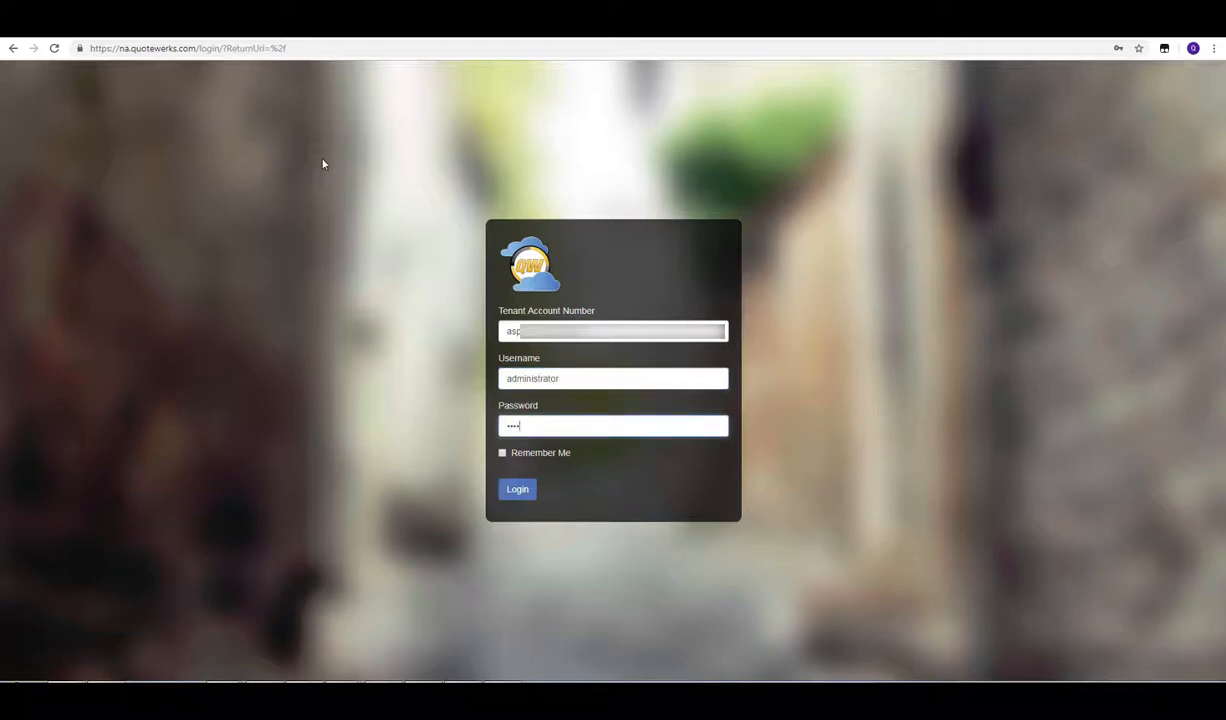
pyautogui.click(526, 495)
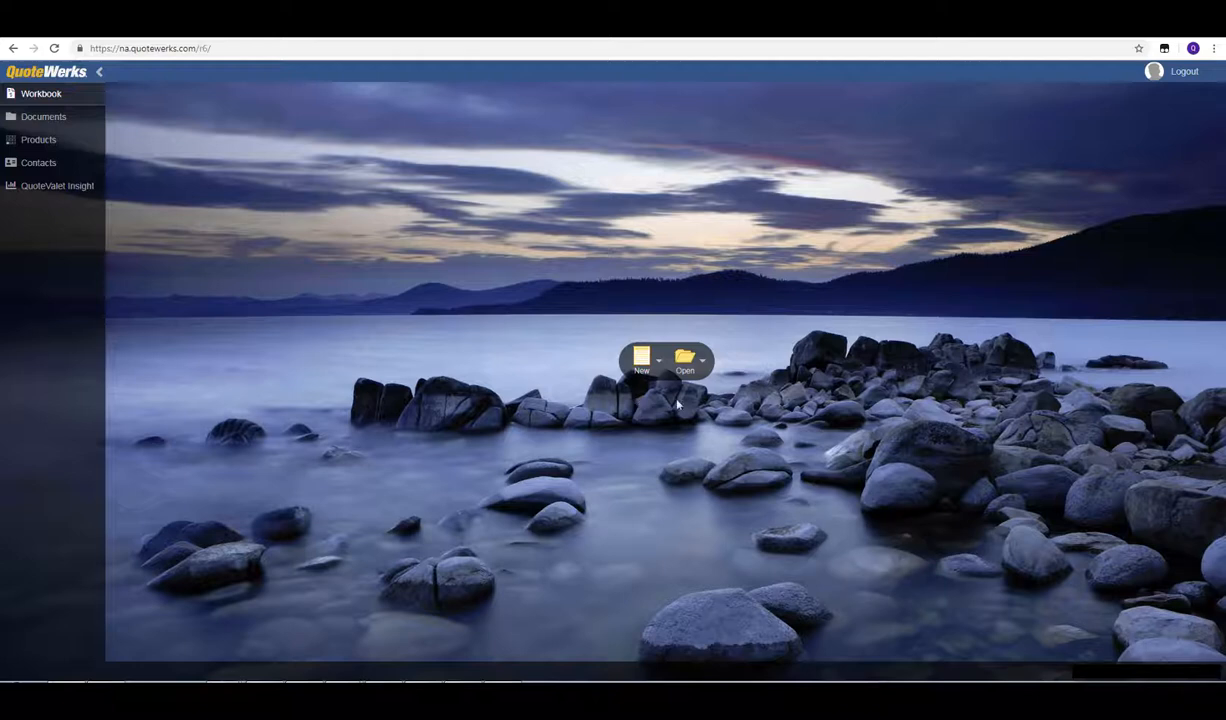
pyautogui.click(703, 362)
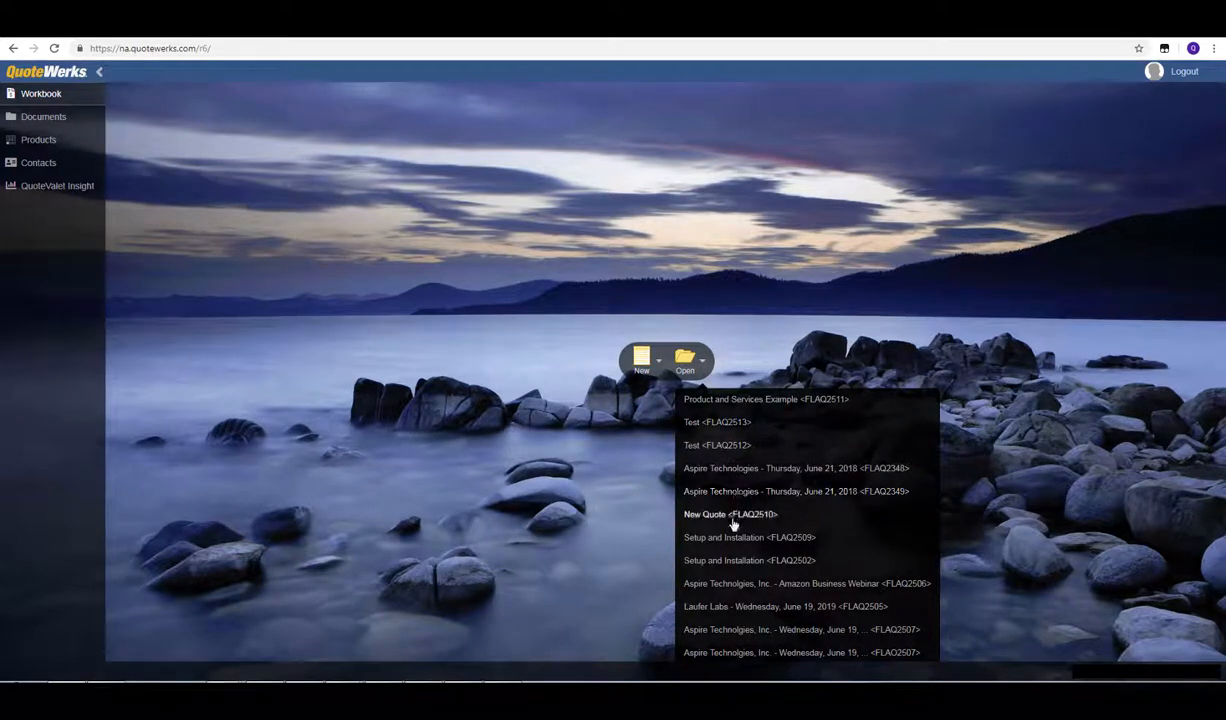
pyautogui.click(755, 357)
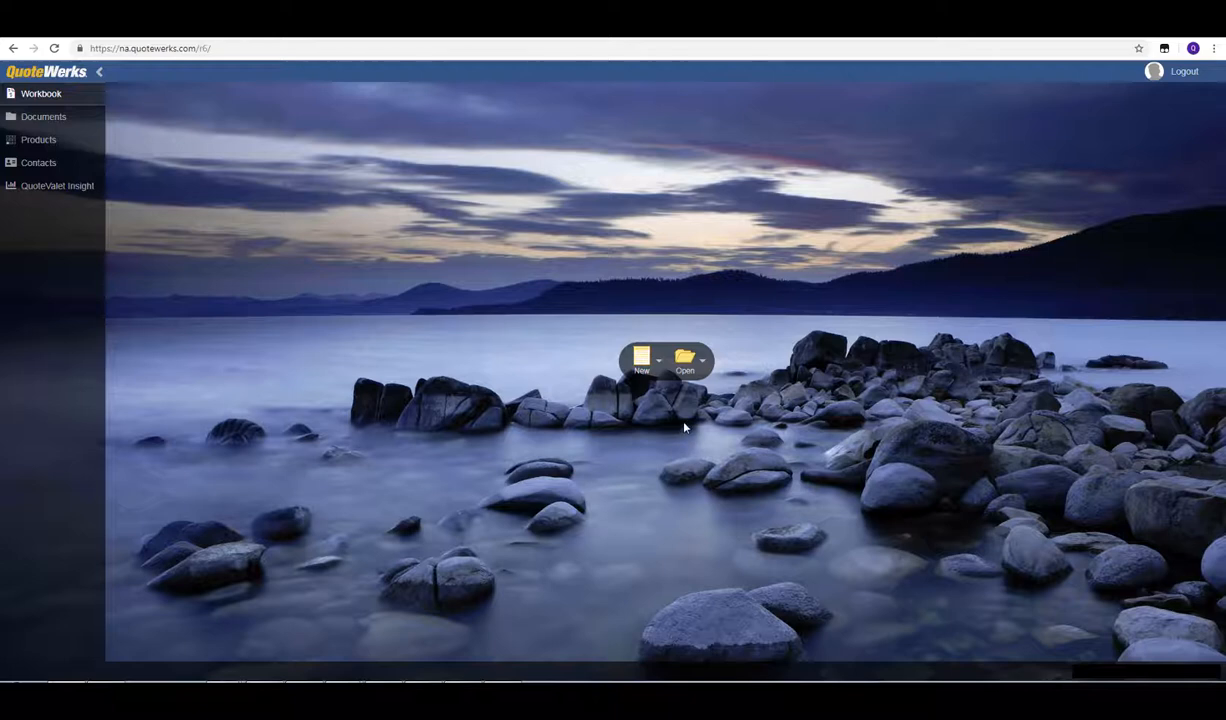
# Create a new blank quote named "MS CRM Web Intro".
pyautogui.click(659, 365)
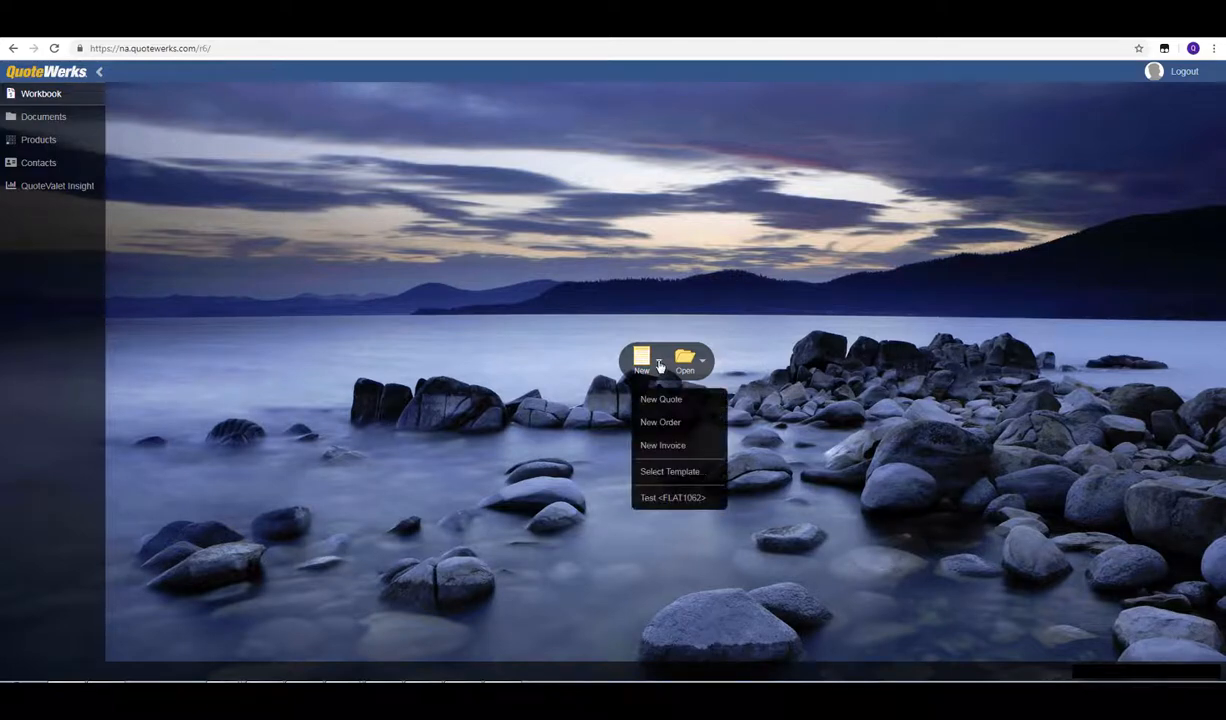
pyautogui.click(662, 401)
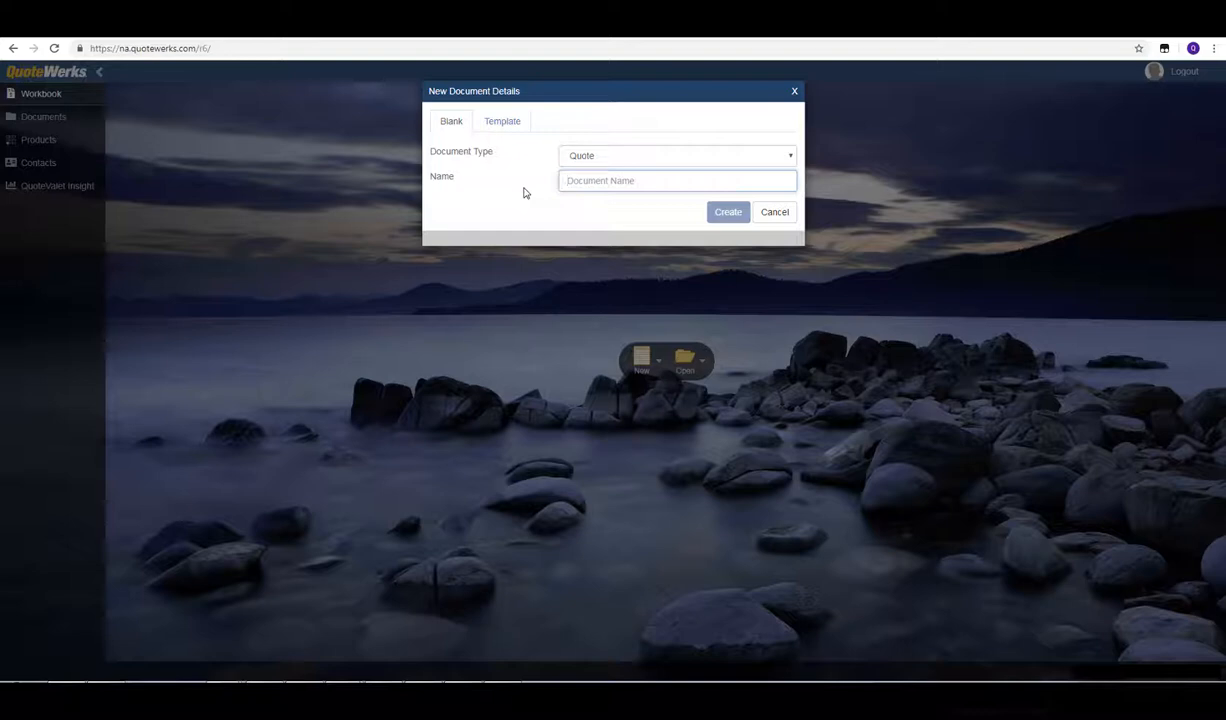
pyautogui.write('MS CRM ')
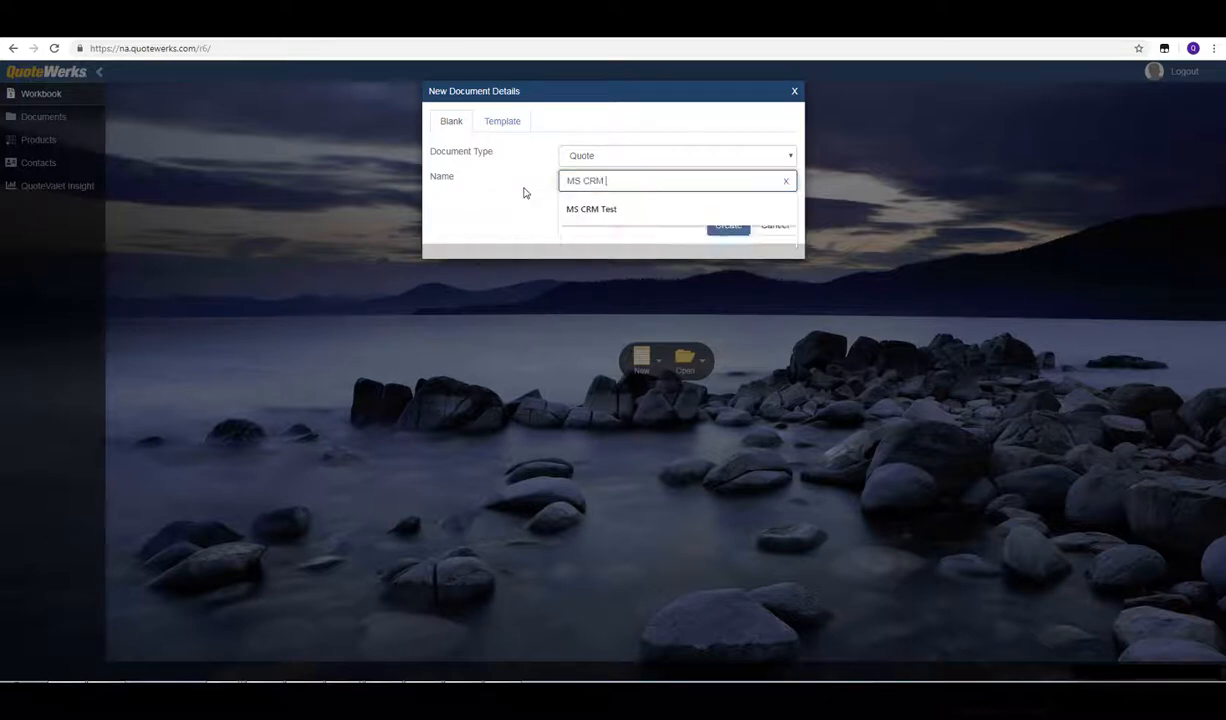
pyautogui.write('Web Intro')
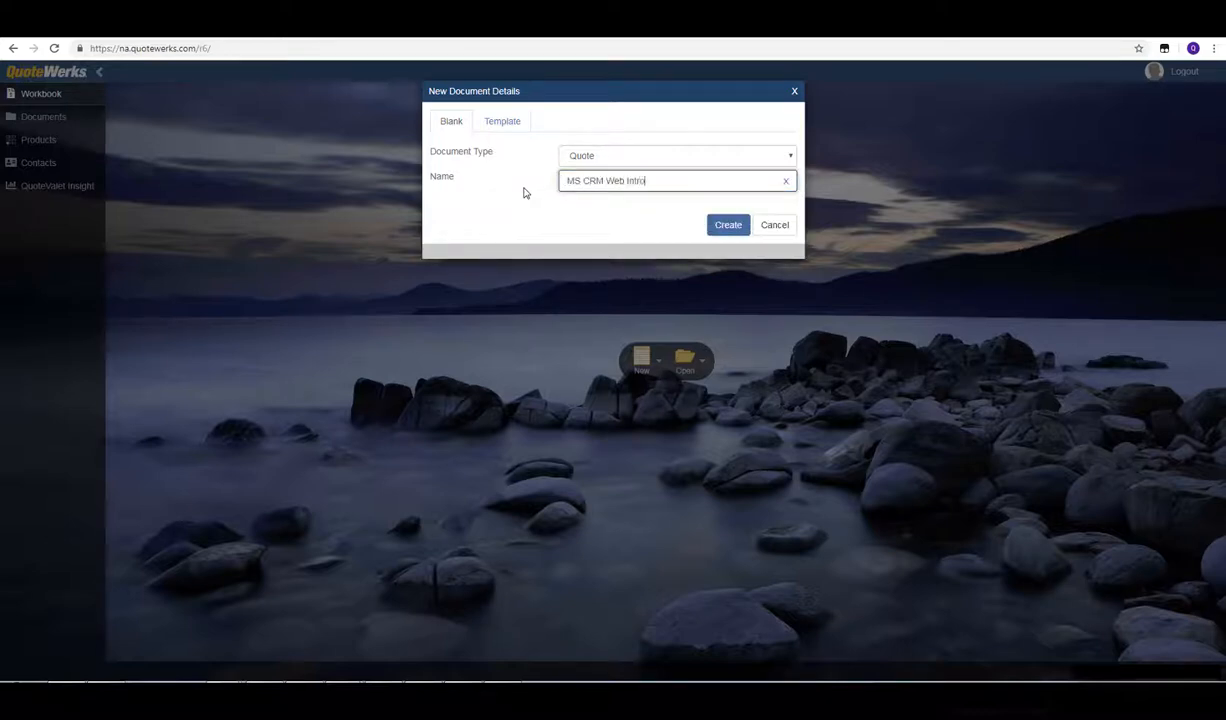
pyautogui.click(733, 228)
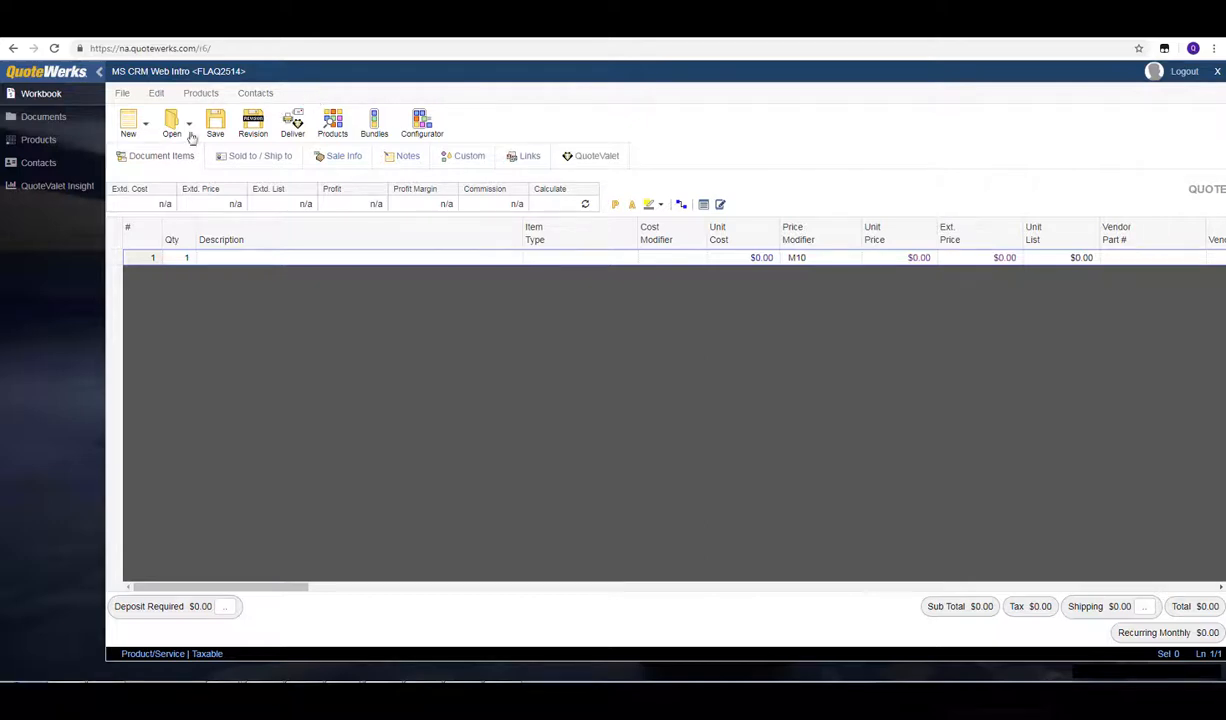
# Look over the document search, product database and contact lookup areas, returning to the open quote.
pyautogui.click(44, 119)
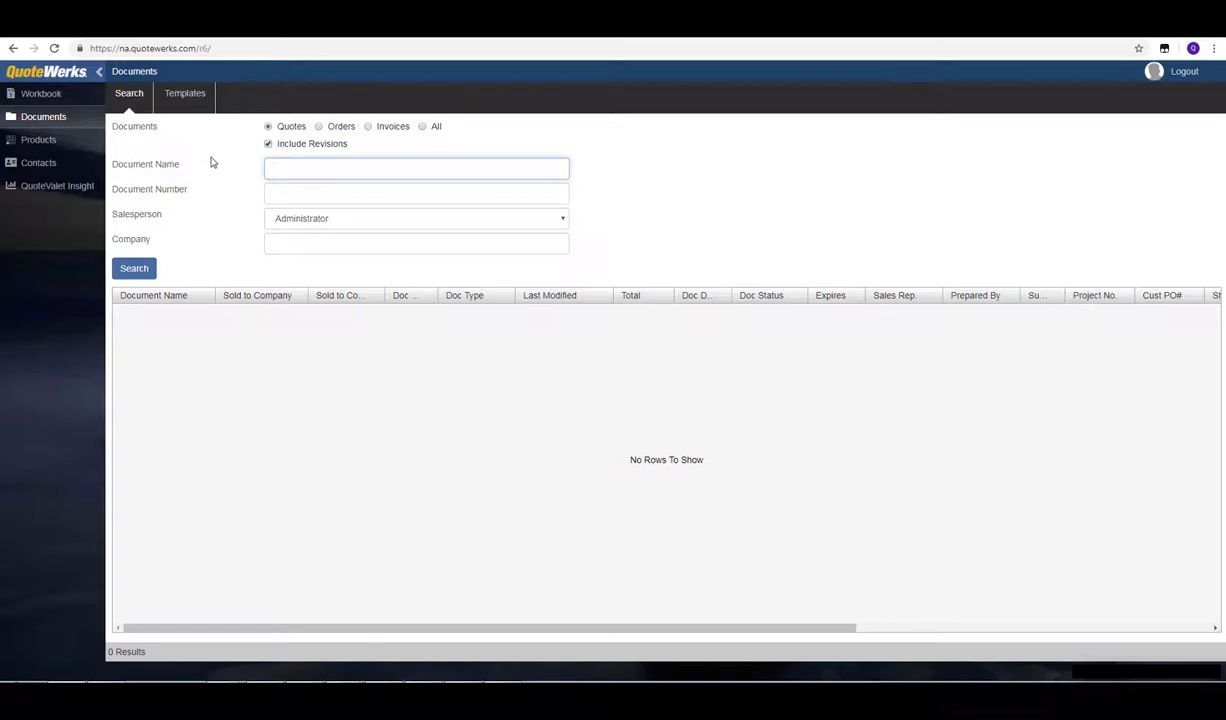
pyautogui.click(48, 140)
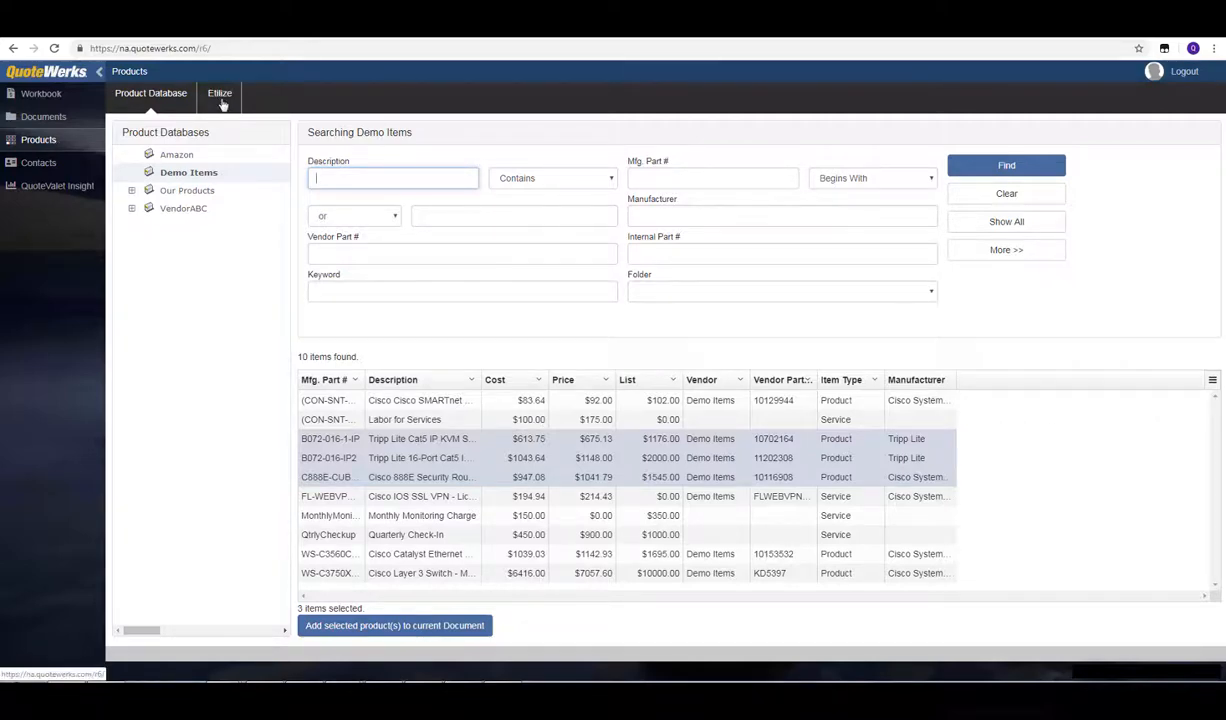
pyautogui.click(42, 165)
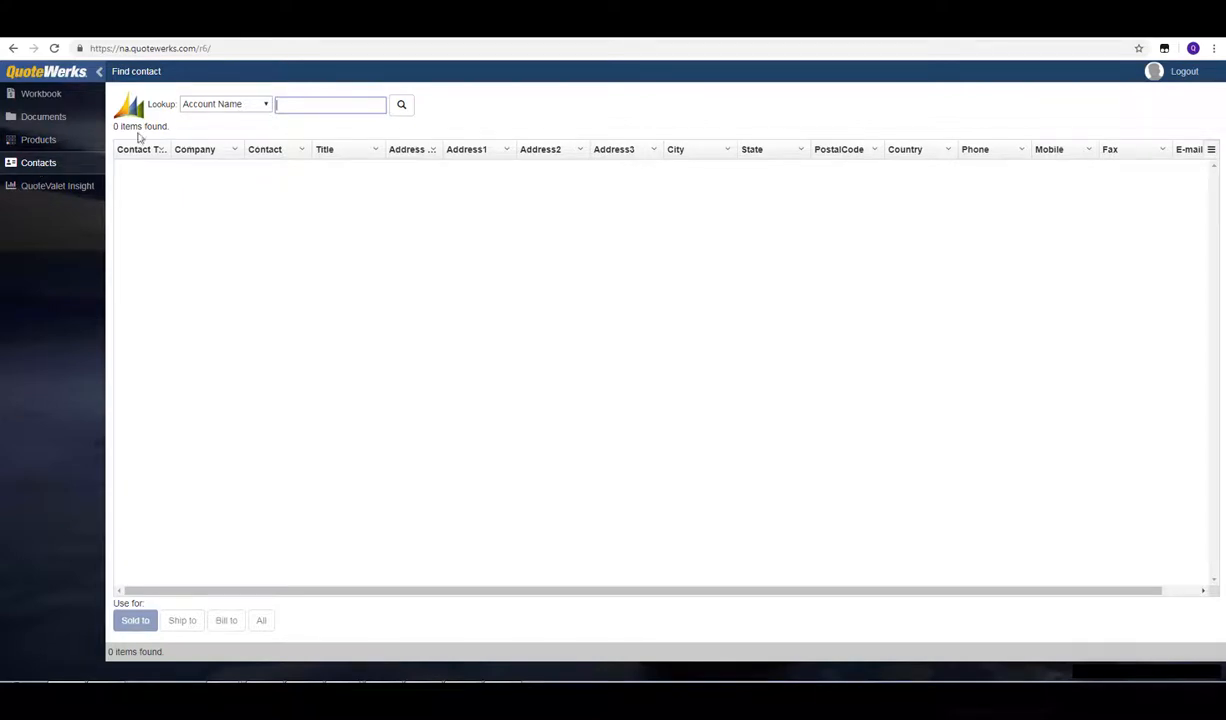
pyautogui.click(33, 96)
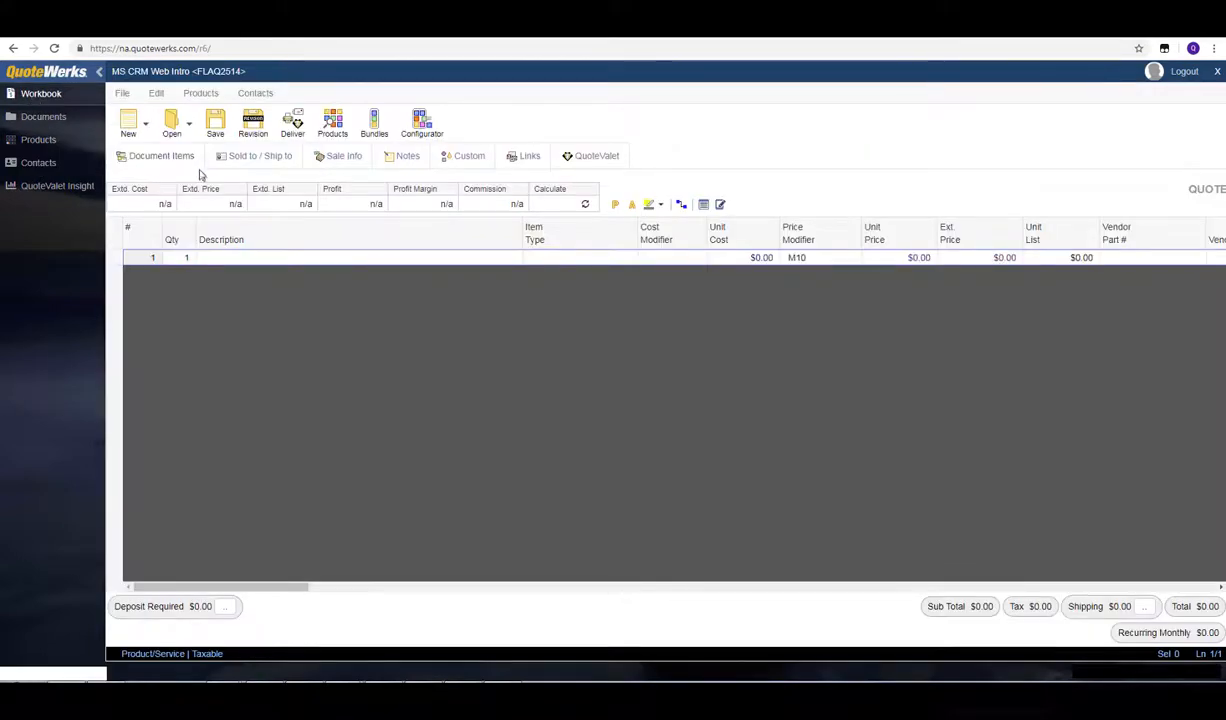
# Look up the quote's sold-to contact by searching the CRM for the account name "aspire".
pyautogui.click(268, 164)
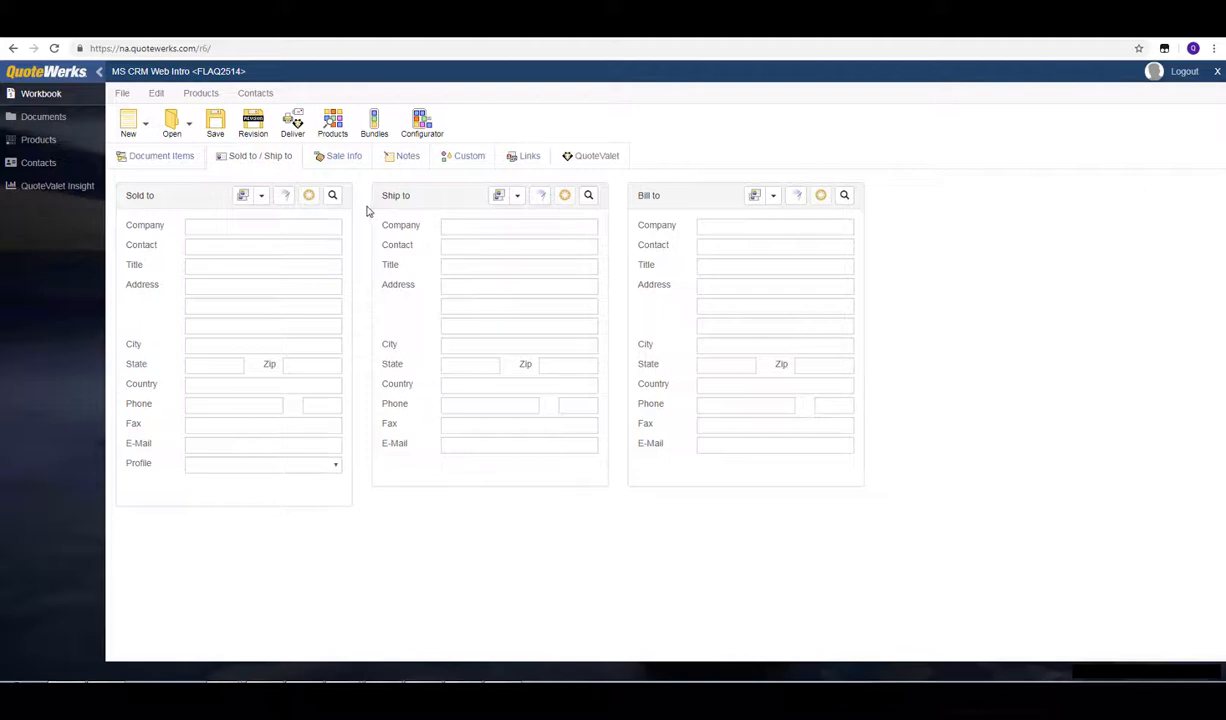
pyautogui.click(333, 197)
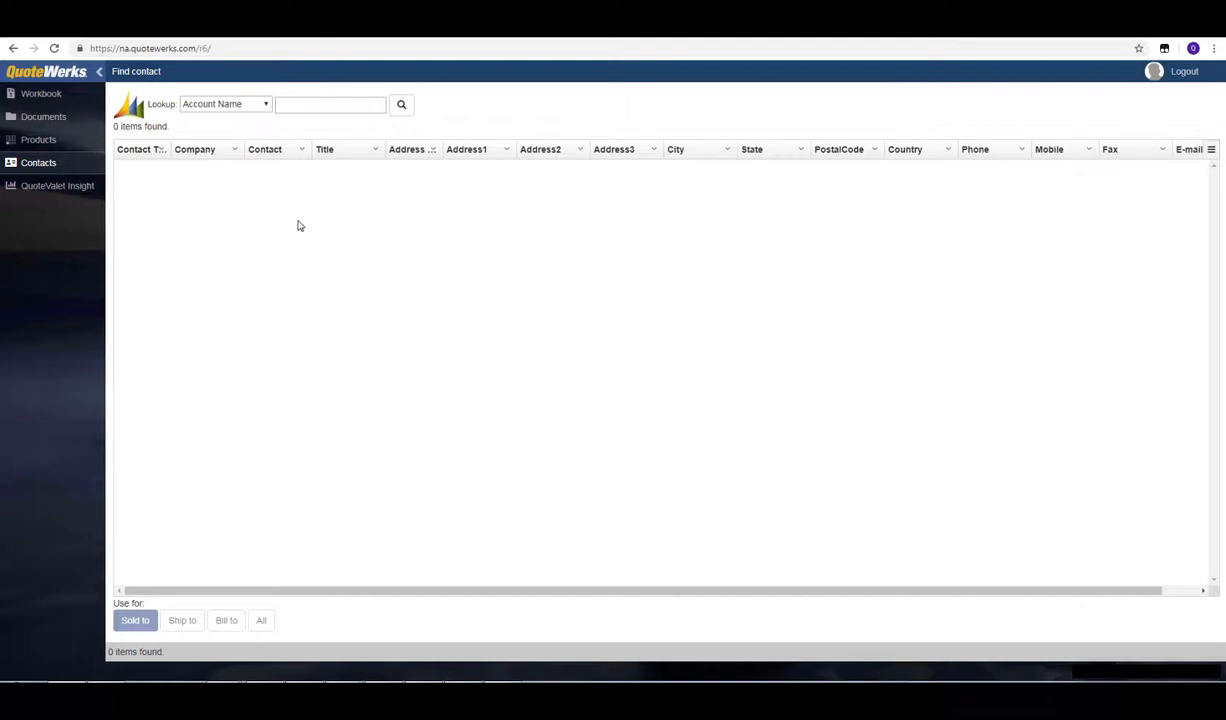
pyautogui.click(265, 105)
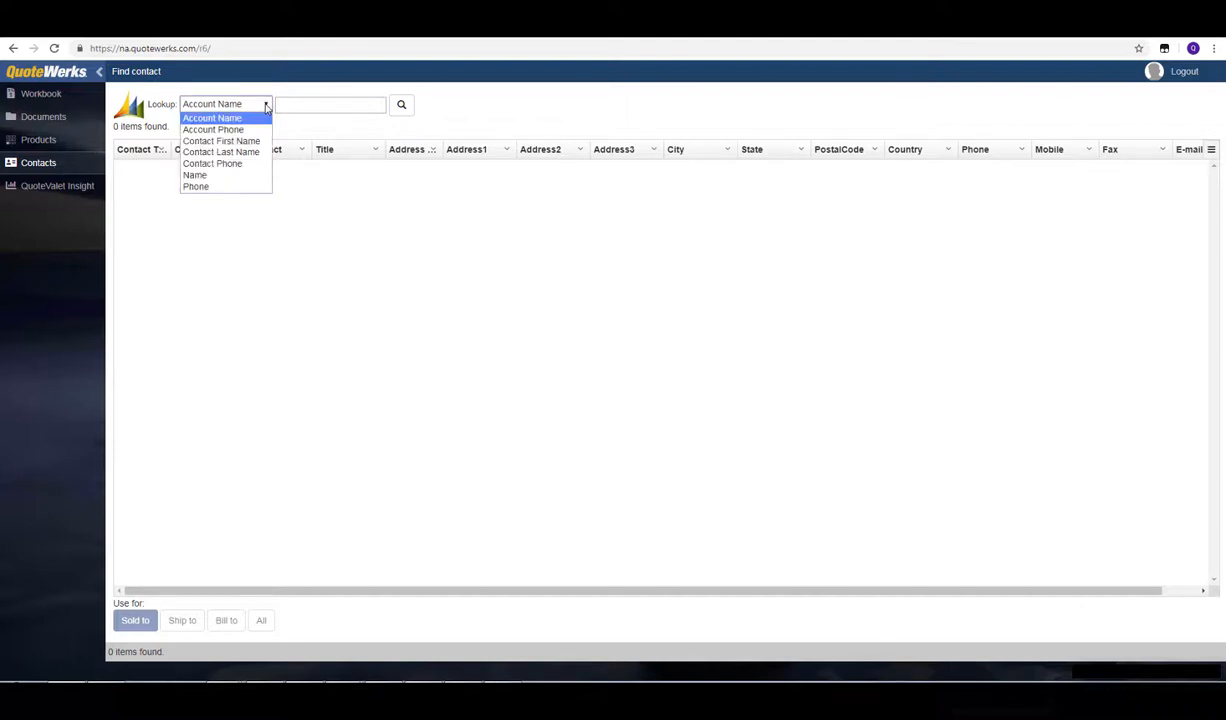
pyautogui.click(301, 103)
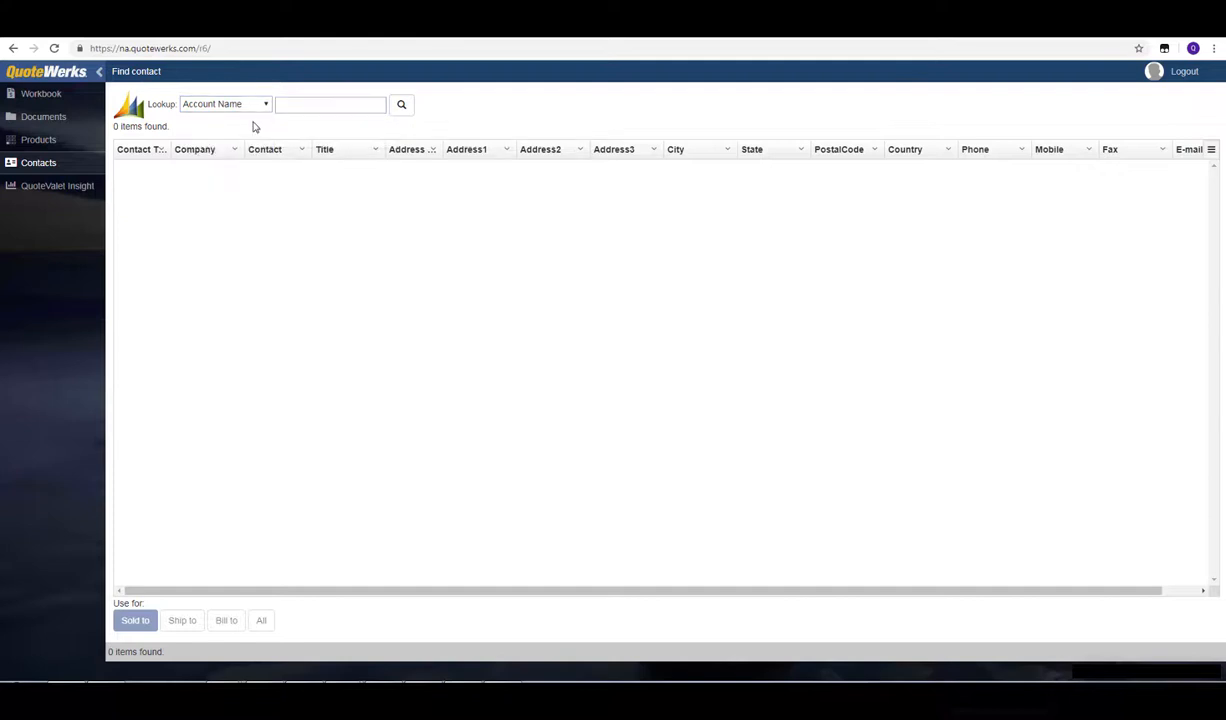
pyautogui.click(295, 107)
pyautogui.write('aspire')
pyautogui.click(402, 107)
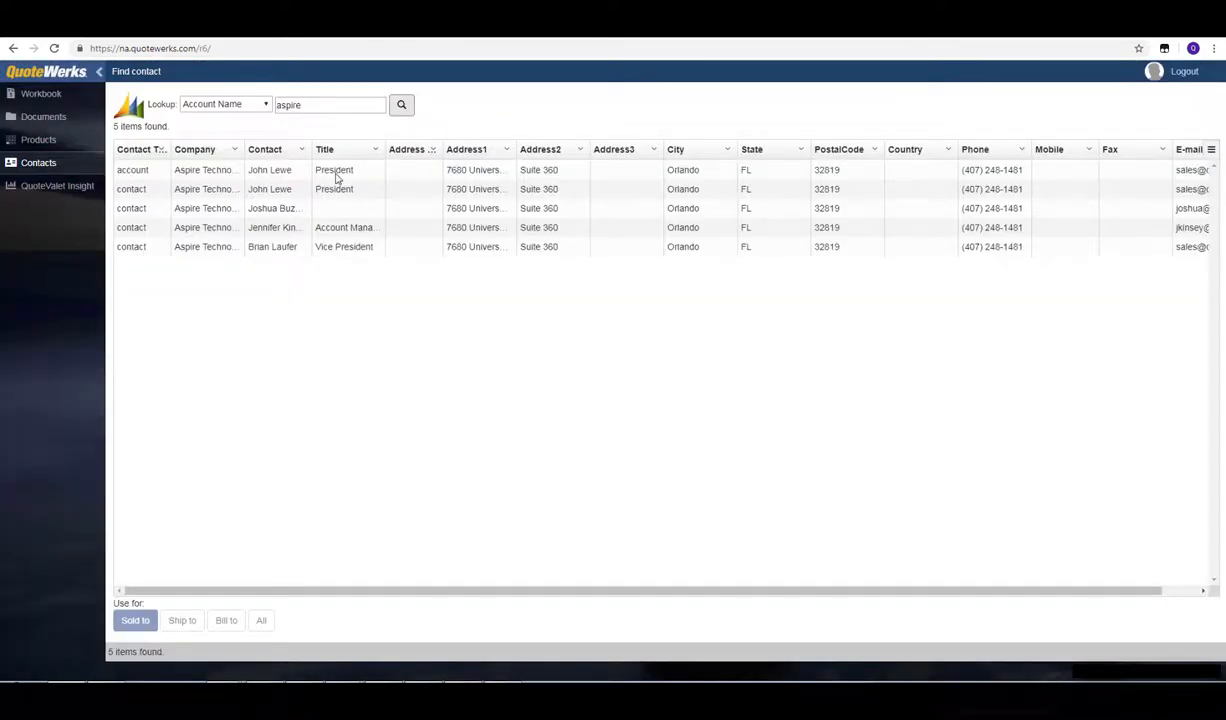
# Use the Aspire Technologies account record for the sold-to, ship-to and bill-to details, and return to the quote.
pyautogui.click(337, 176)
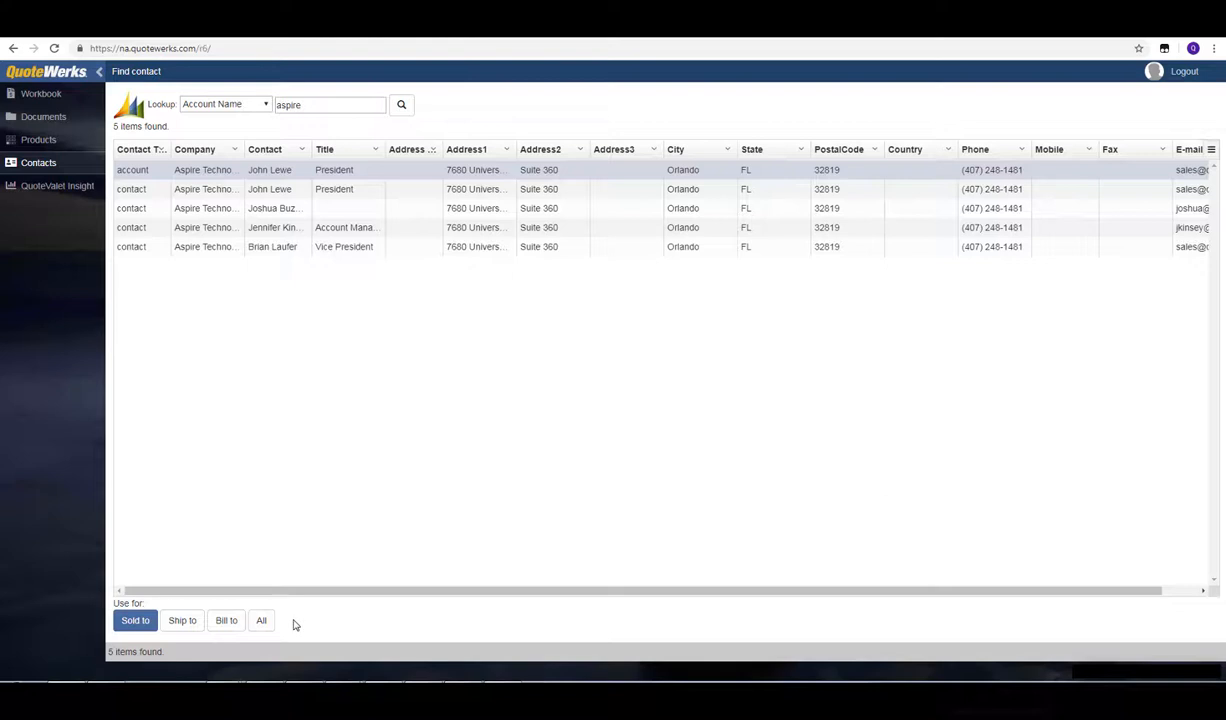
pyautogui.click(261, 621)
pyautogui.click(44, 97)
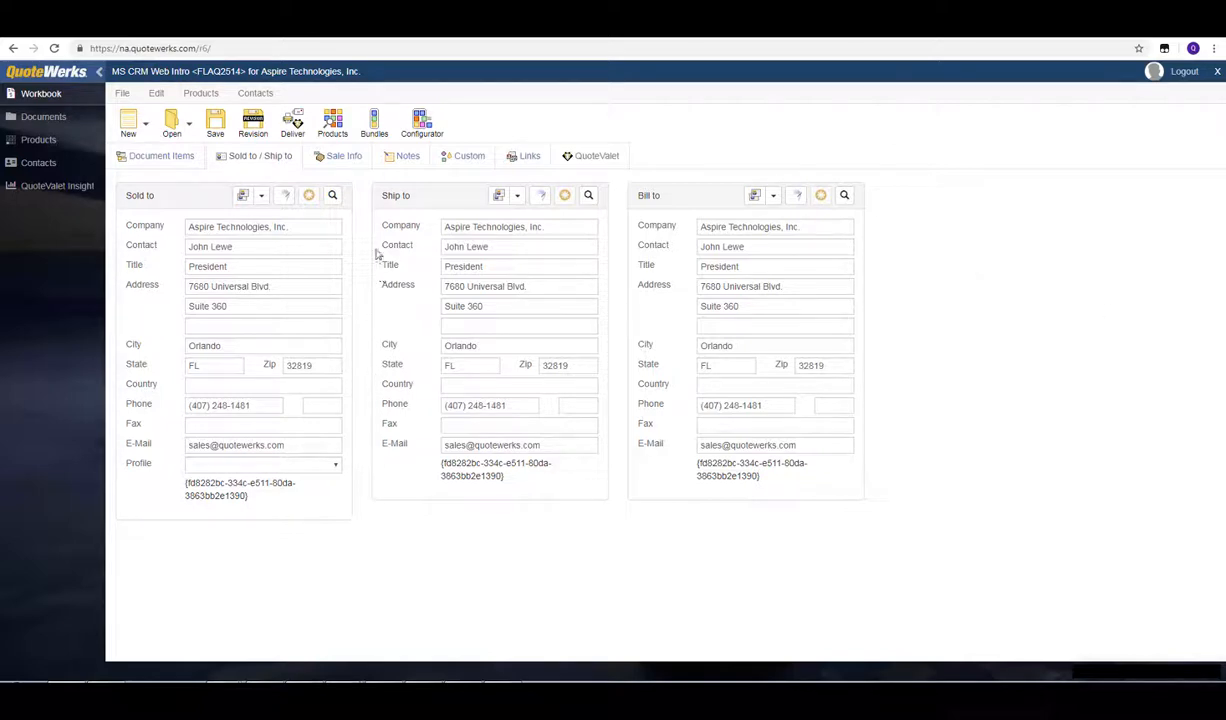
# Insert a section header described as "Products:" above the blank line in the quote's document items.
pyautogui.click(164, 159)
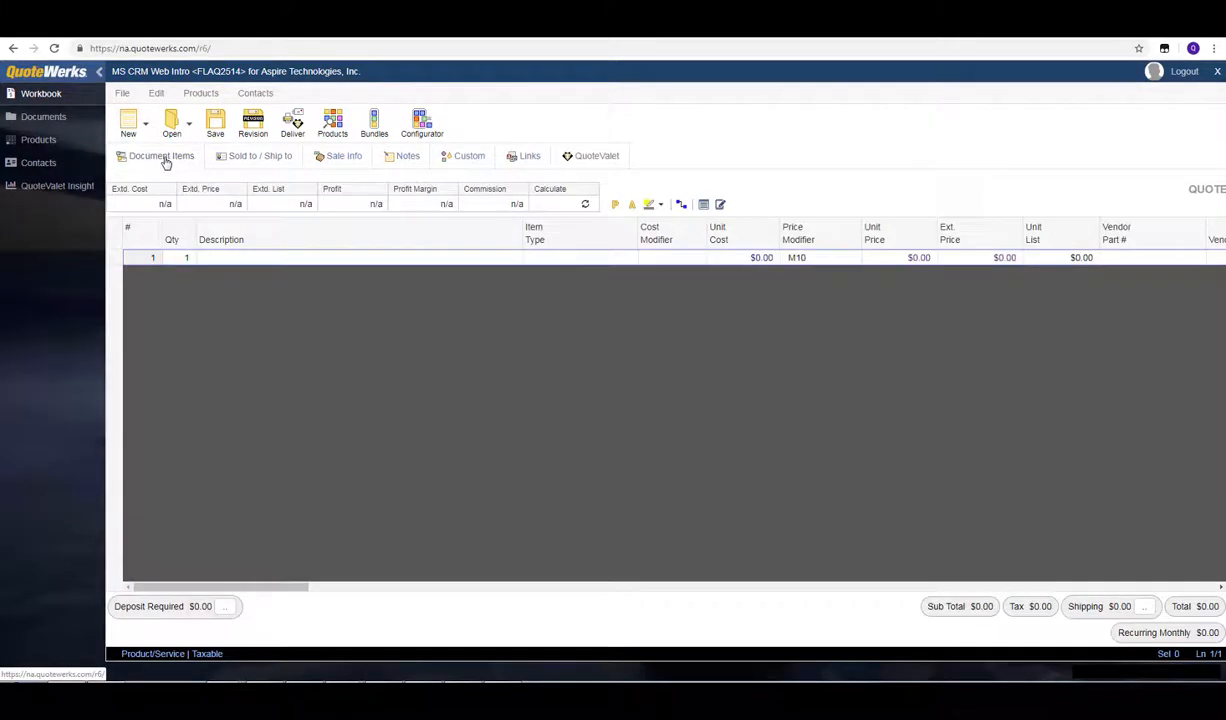
pyautogui.rightClick(116, 257)
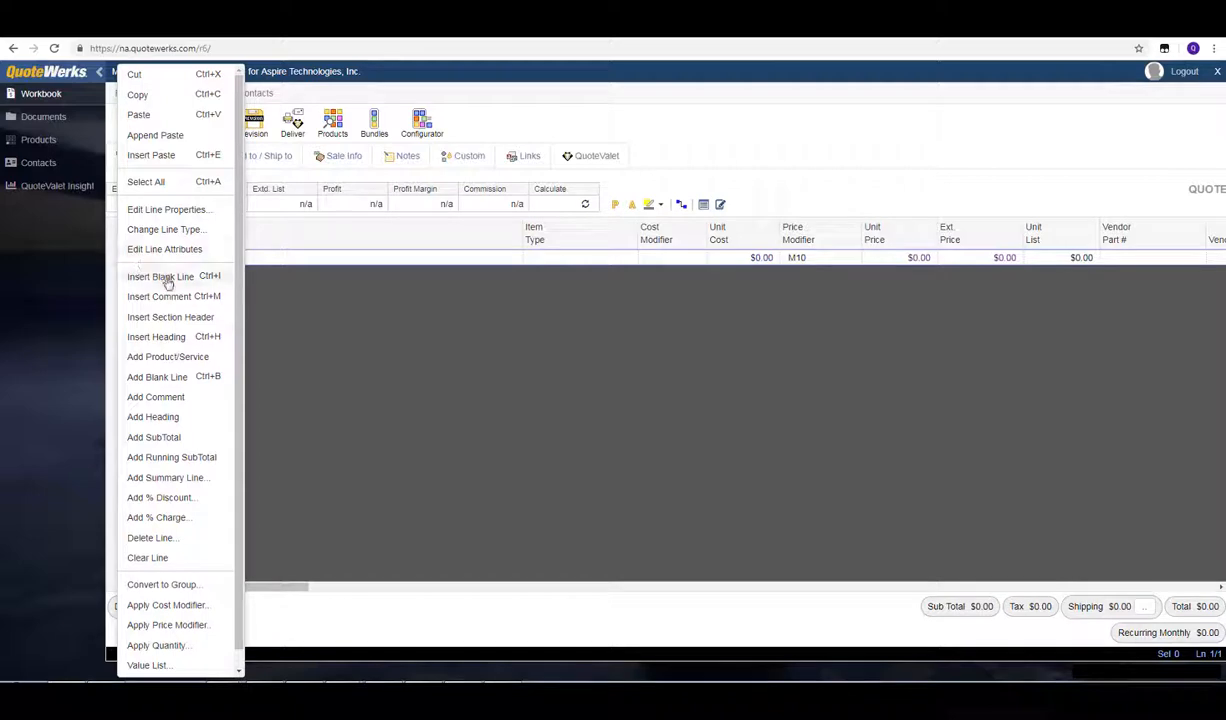
pyautogui.click(214, 318)
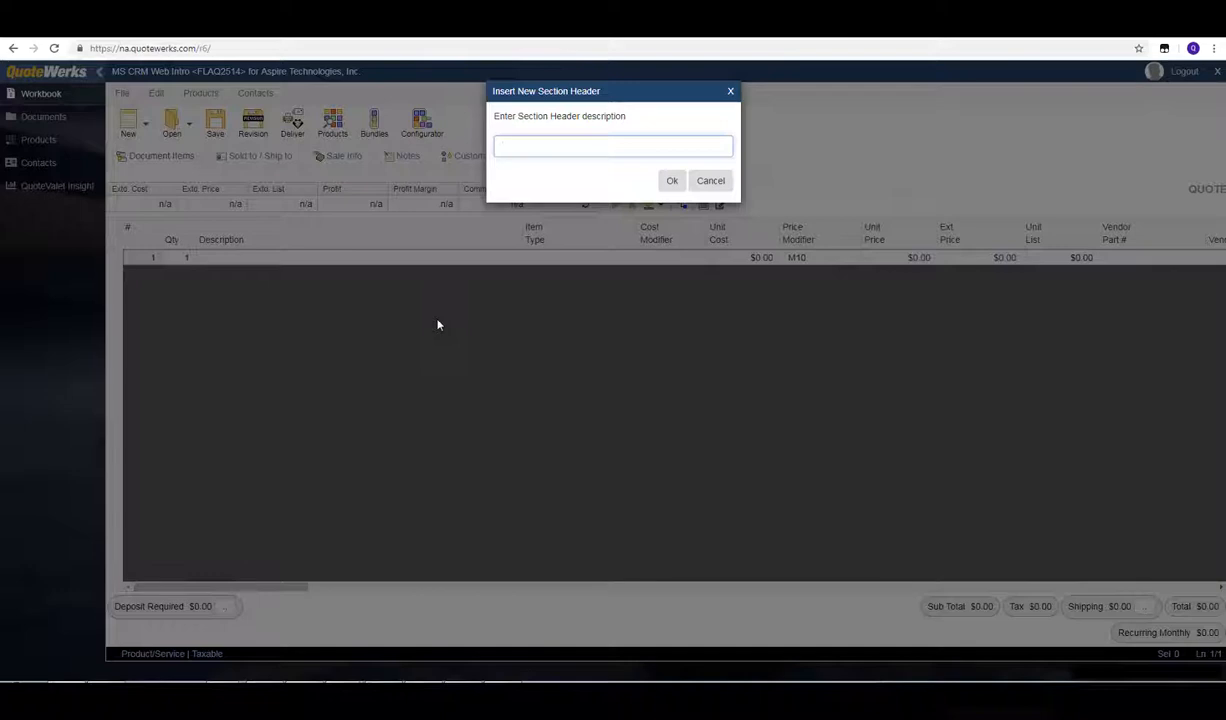
pyautogui.write('ducts')
pyautogui.click(671, 181)
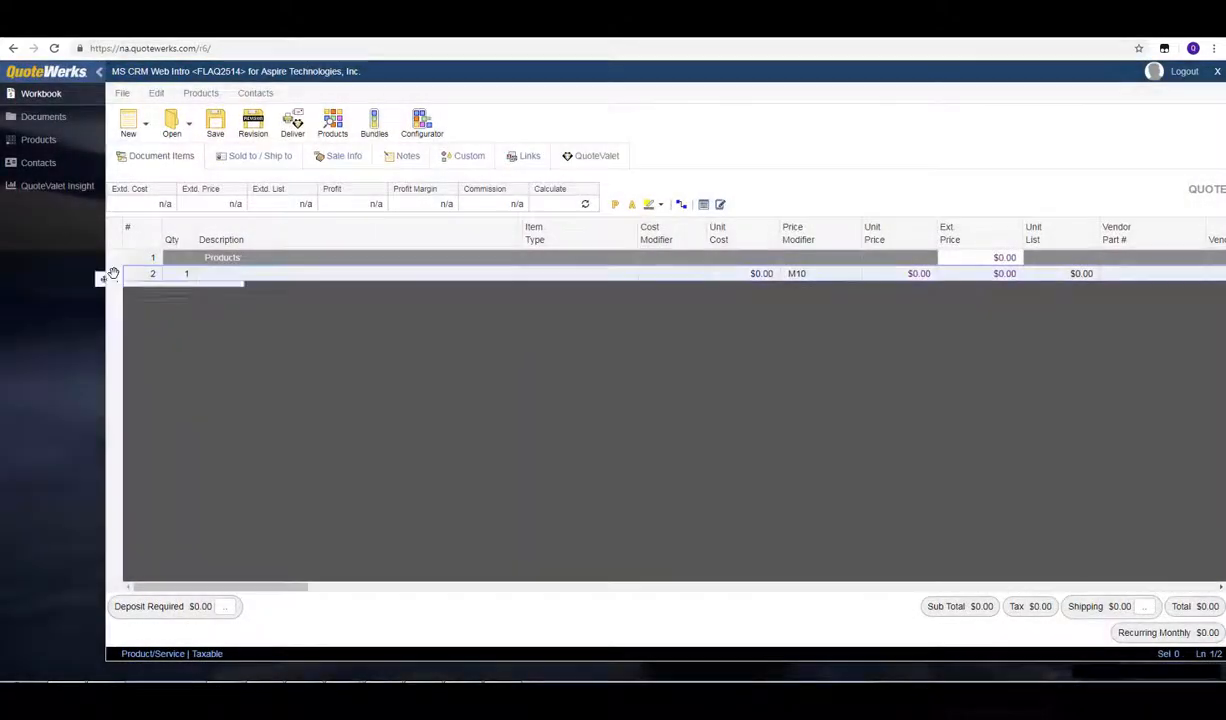
# Insert a "Services:" section header above the blank line, below the Products header.
pyautogui.rightClick(113, 273)
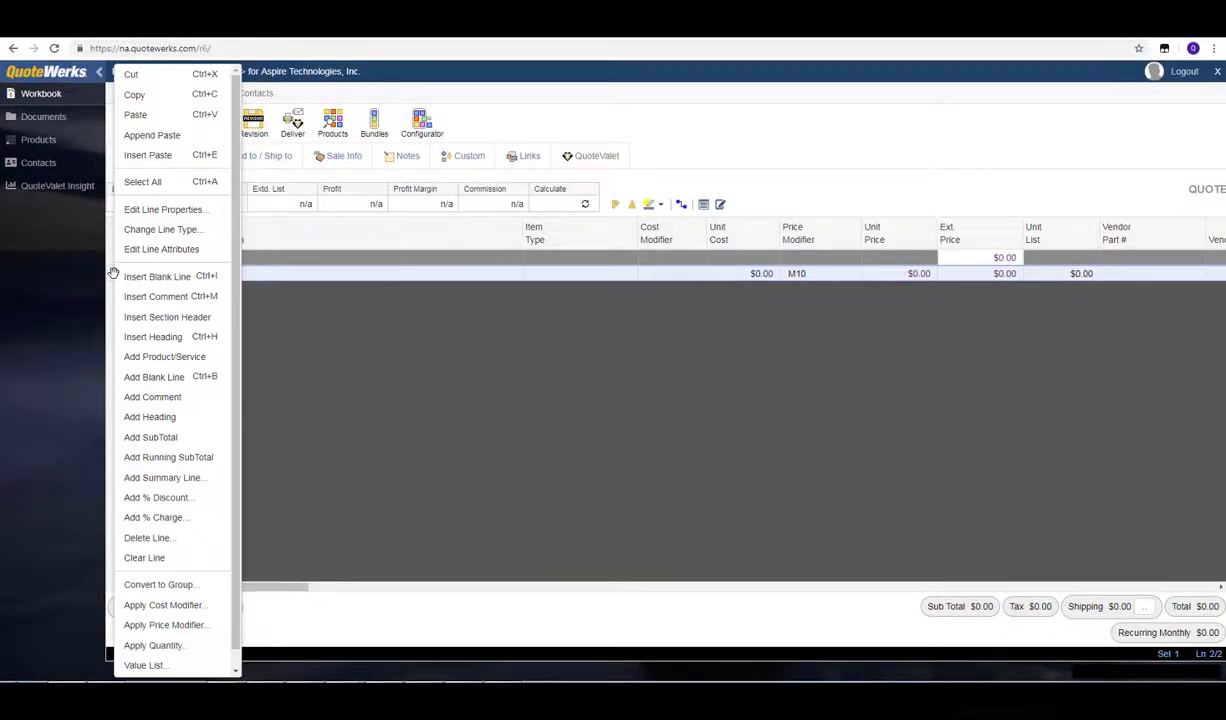
pyautogui.click(186, 316)
pyautogui.write('Services')
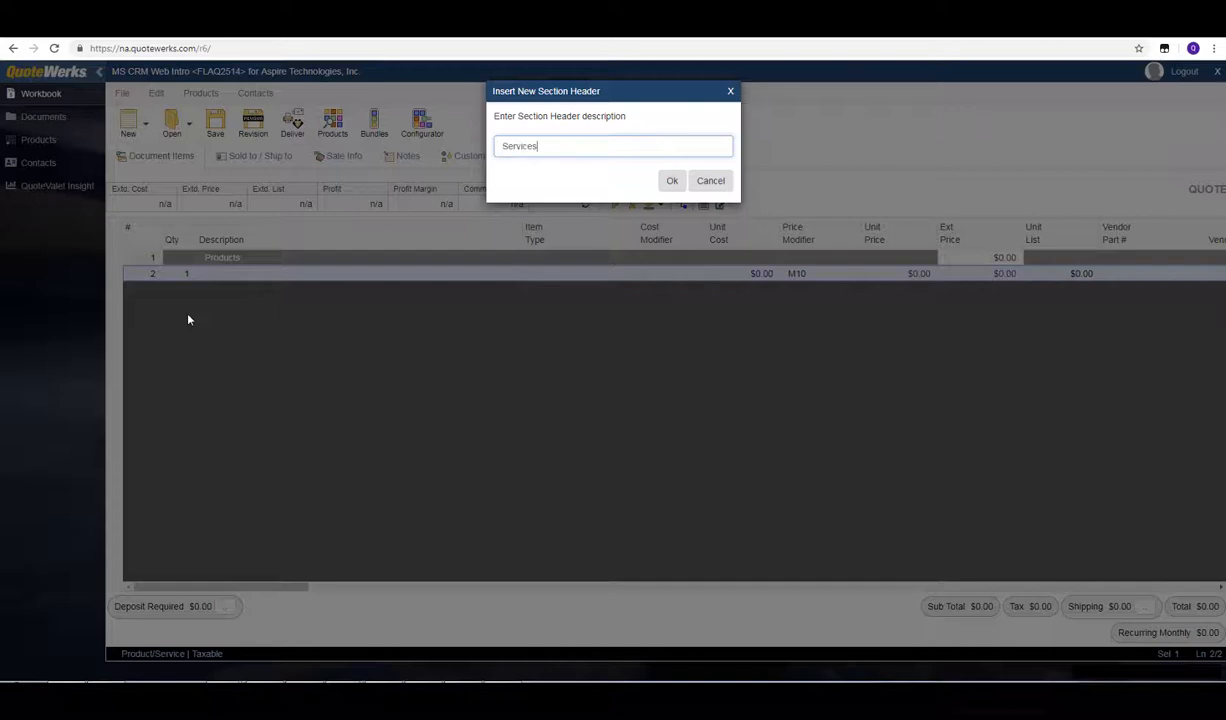
pyautogui.press('Return')
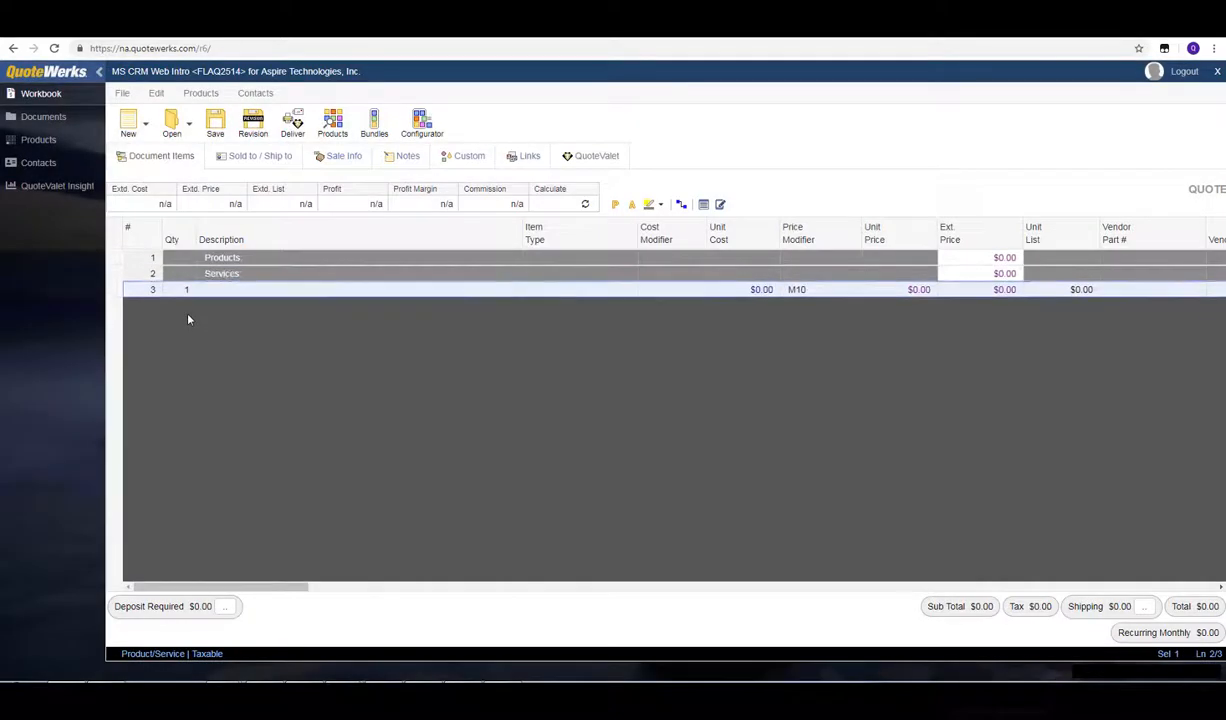
# Insert an "Optional Items:" section header above the blank line, below the Services header.
pyautogui.rightClick(116, 290)
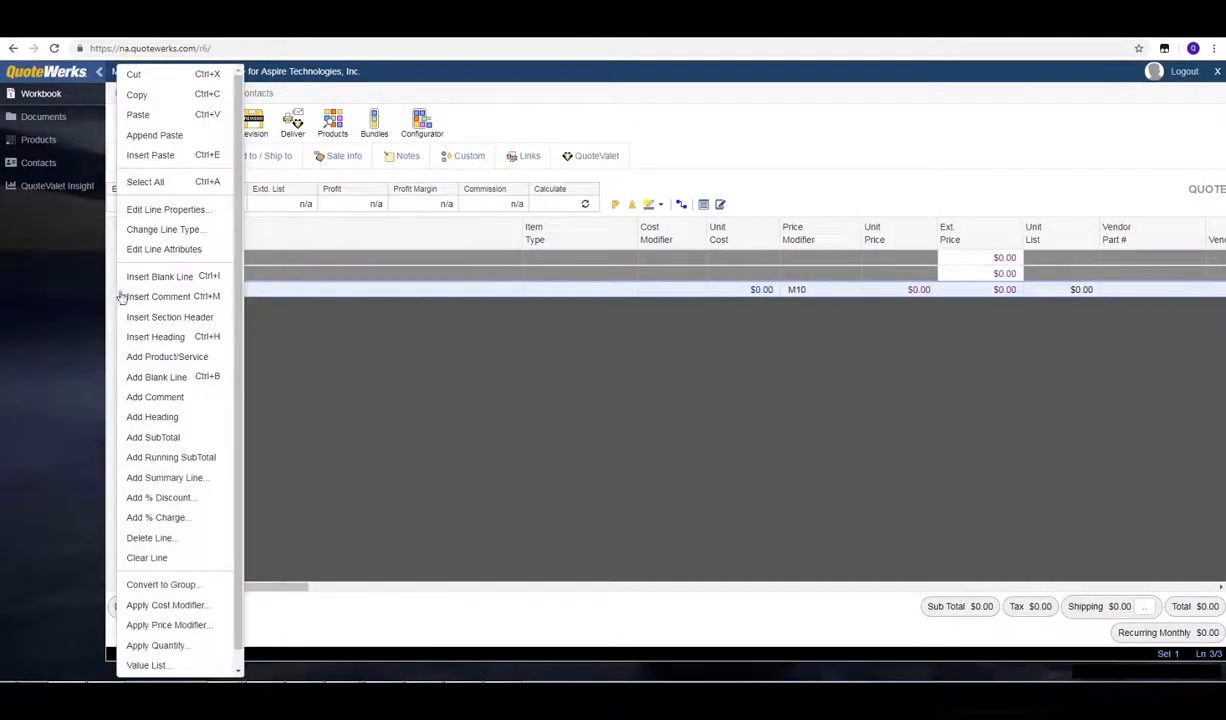
pyautogui.click(172, 318)
pyautogui.write('Optional Item')
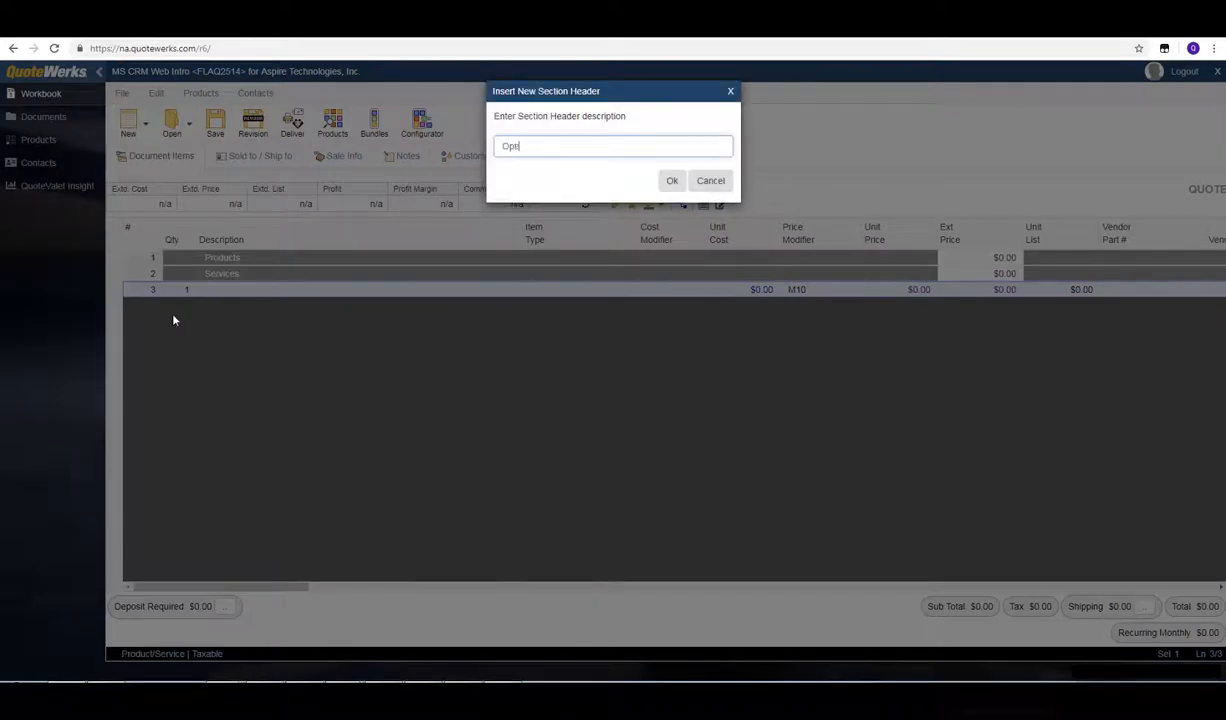
pyautogui.write('s:')
pyautogui.press('Return')
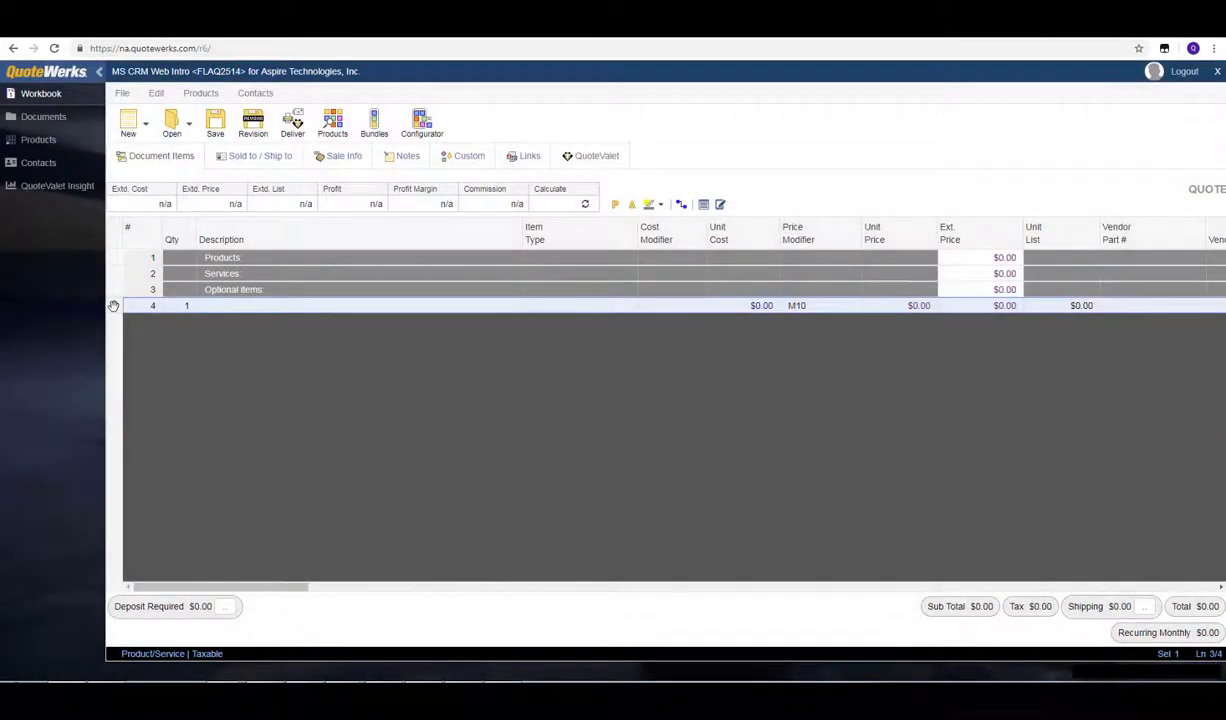
# Delete the blank line below the Optional Items header and confirm the deletion.
pyautogui.rightClick(114, 305)
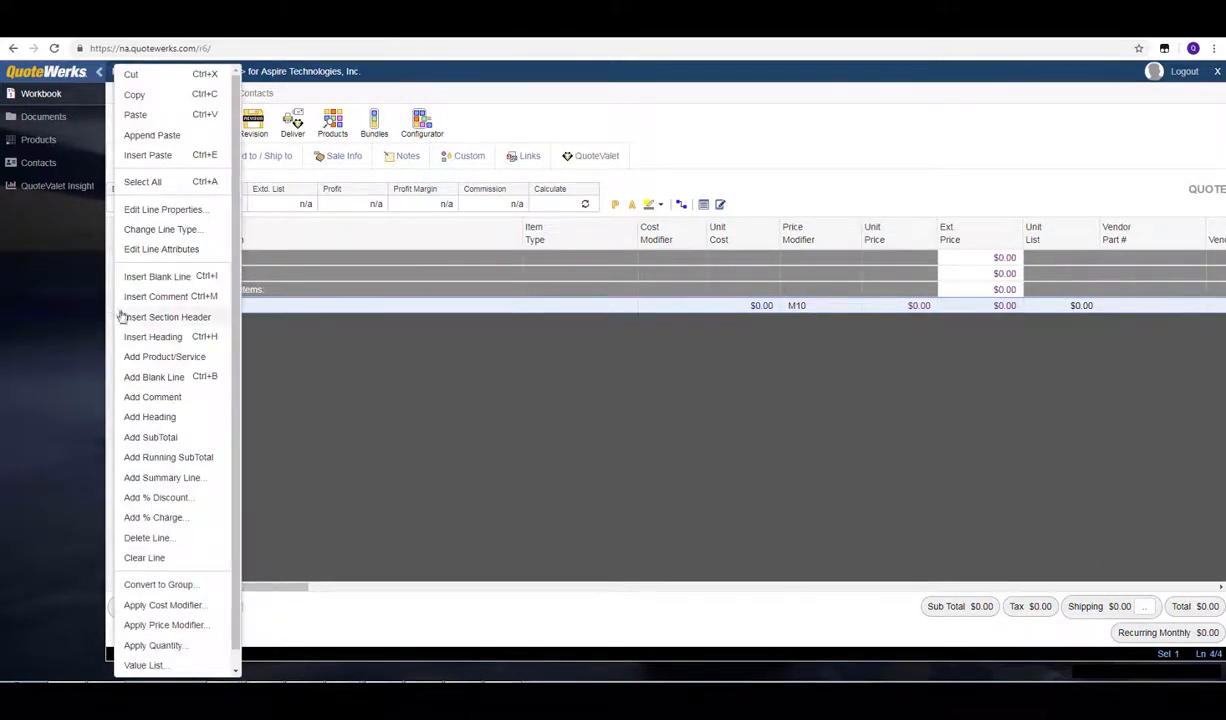
pyautogui.click(192, 539)
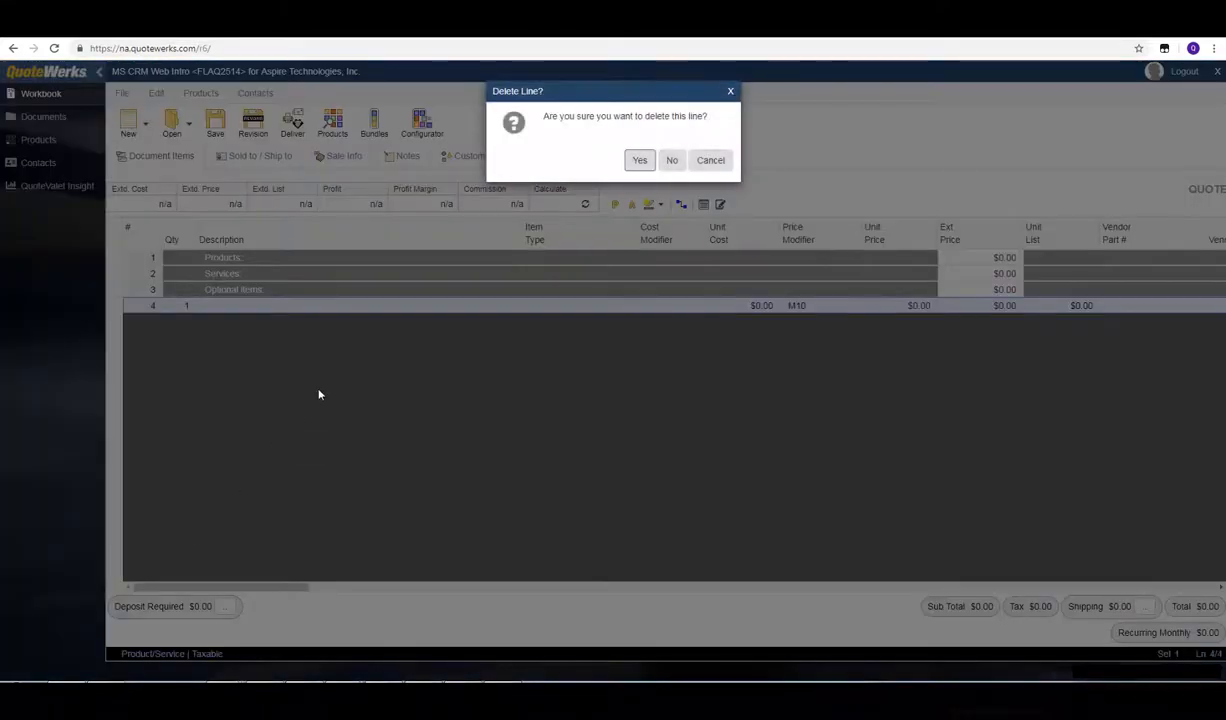
pyautogui.click(639, 160)
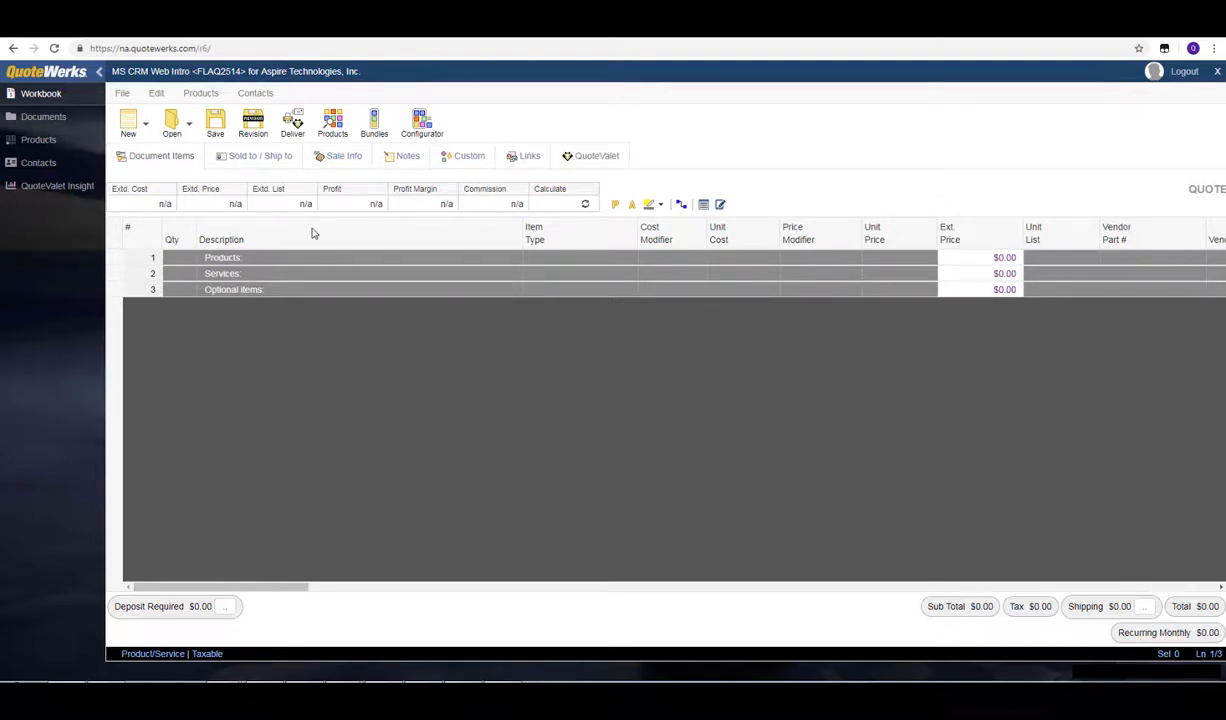
# Search the Etilize product catalogue for "tripp lite switch".
pyautogui.click(40, 141)
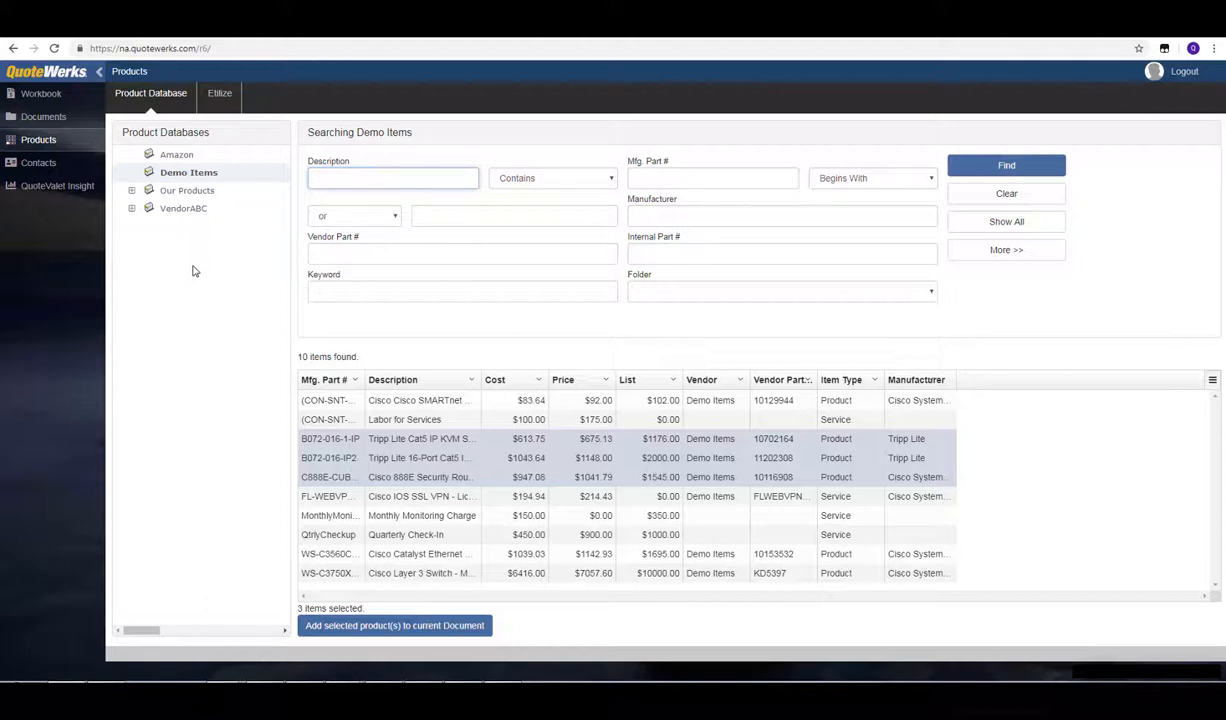
pyautogui.click(222, 104)
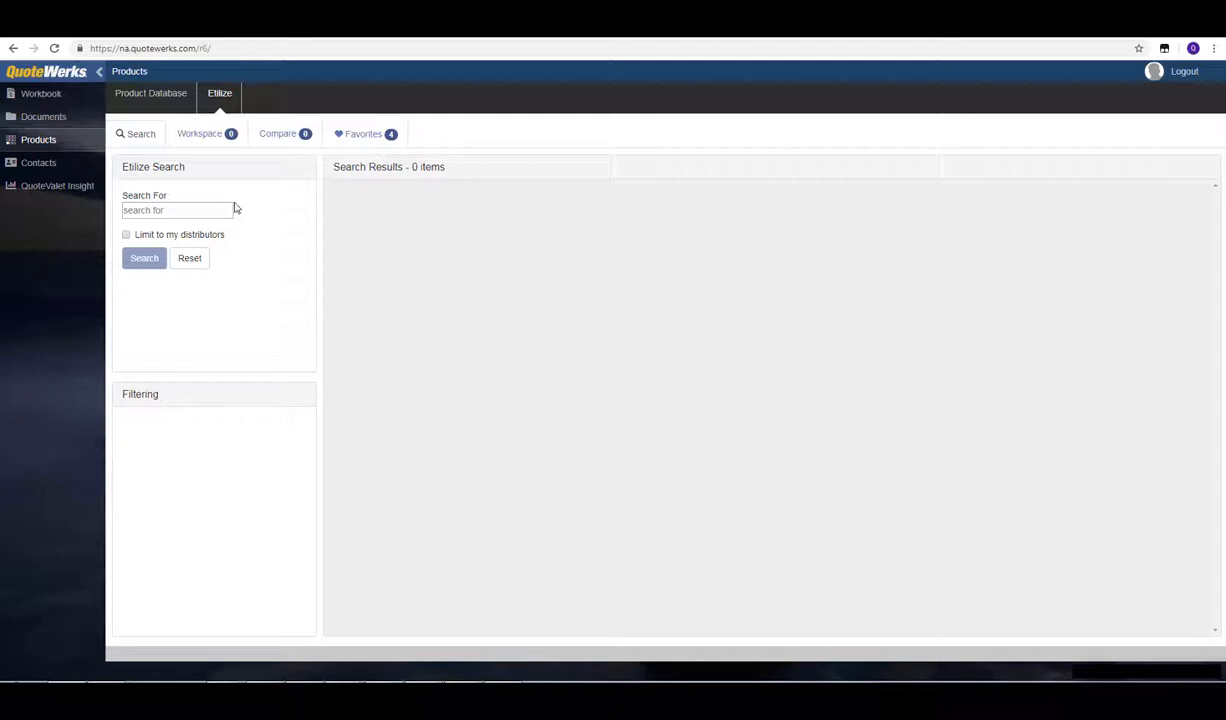
pyautogui.click(190, 210)
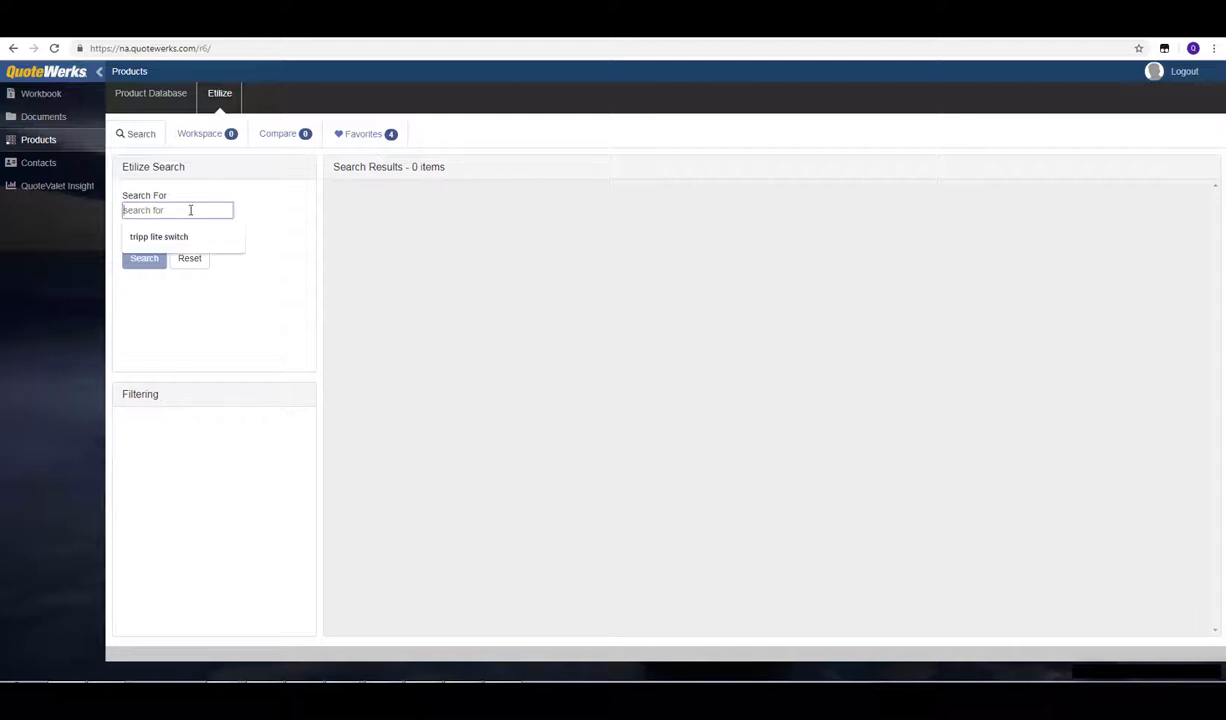
pyautogui.write('tripp lite swi')
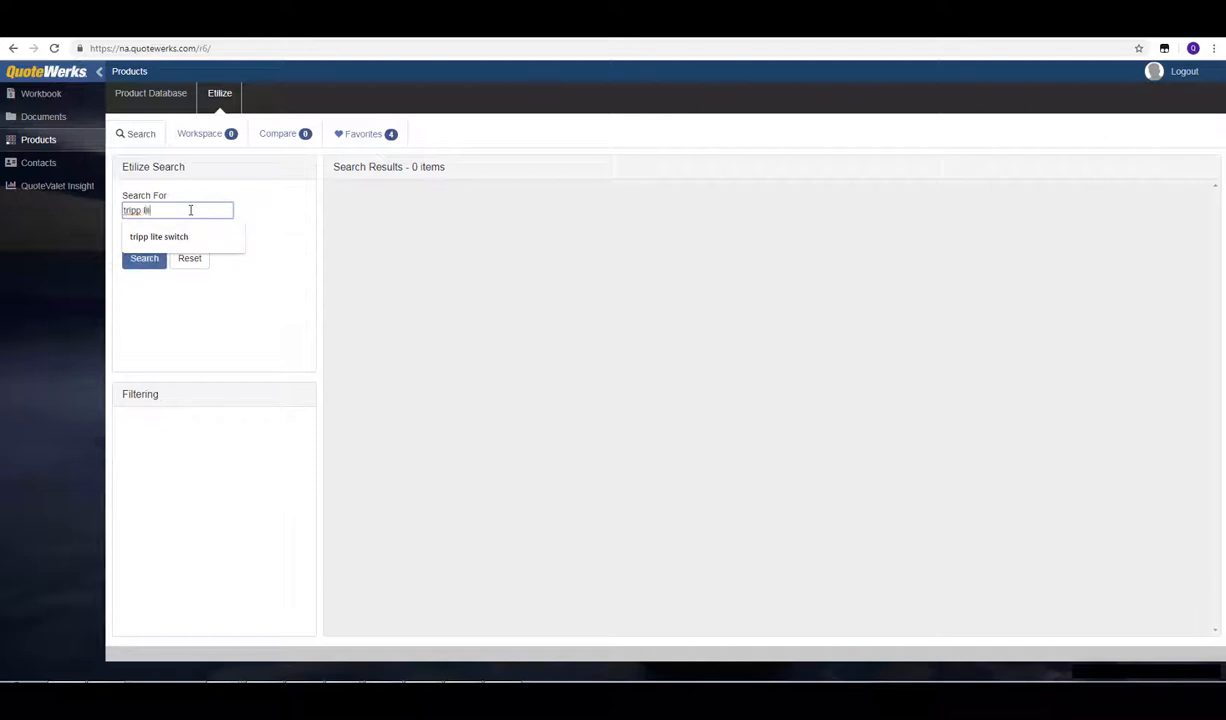
pyautogui.write('tch')
pyautogui.press('Return')
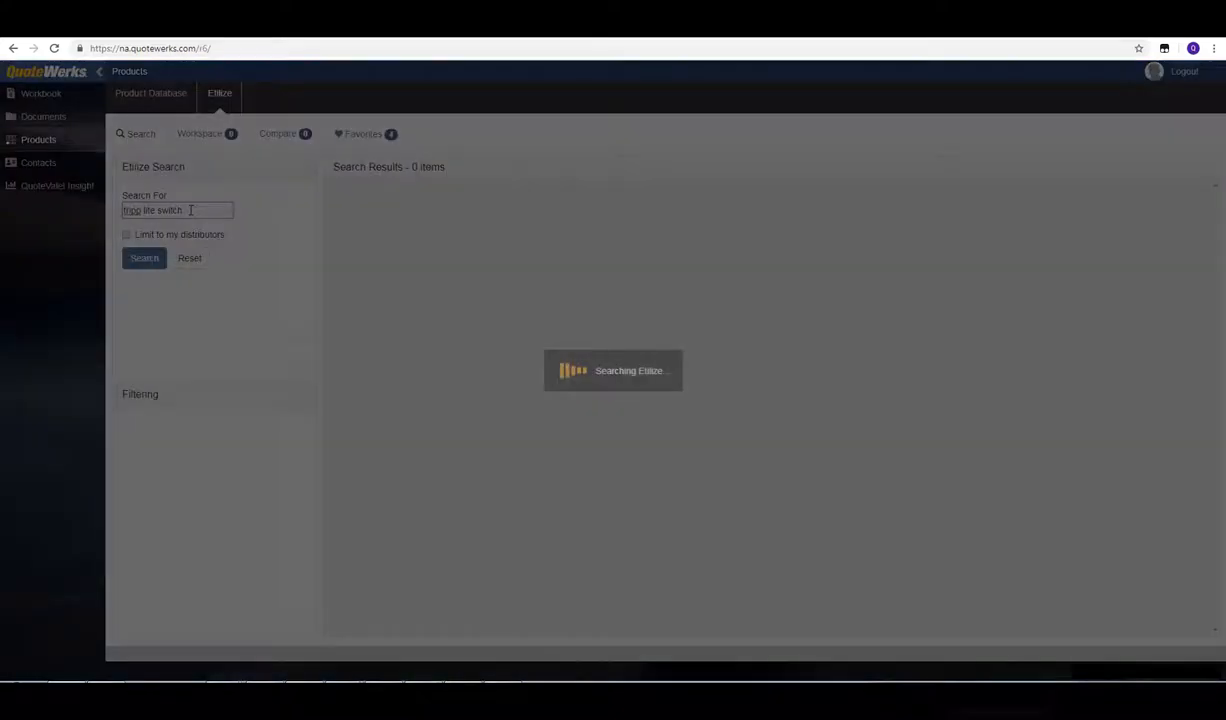